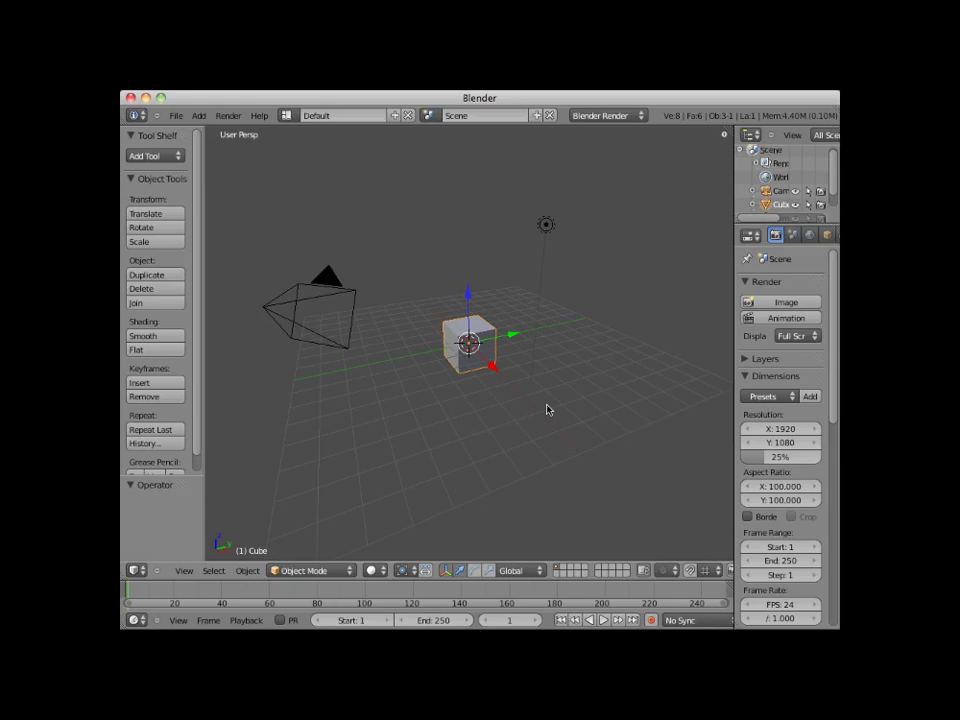
Step: Isolate the selected cube in local view with Numpad /
key(KP_Divide)
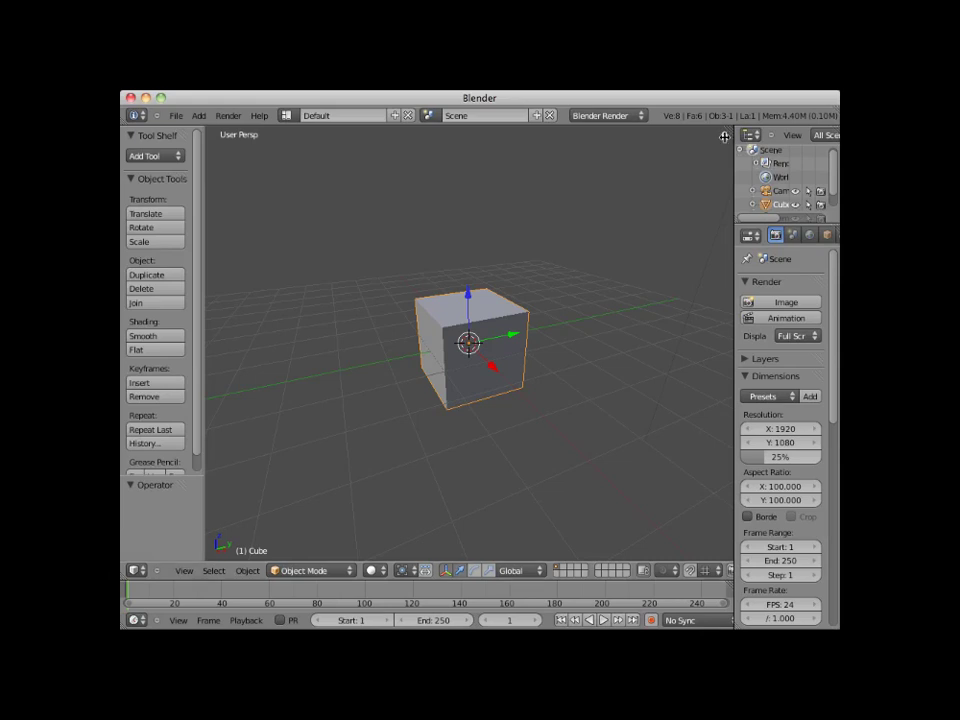
Step: Show the N sidebar with the Cube's transform values and widen it slightly
key(n)
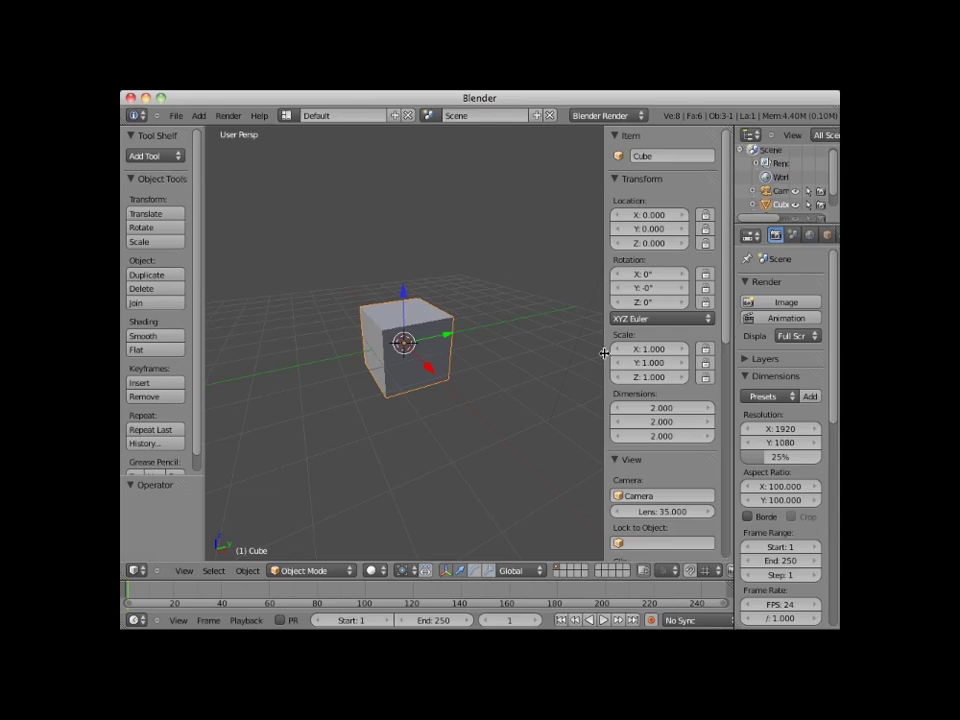
mouse_move(604, 352)
mouse_down()
mouse_move(471, 354)
mouse_move(639, 362)
mouse_up()
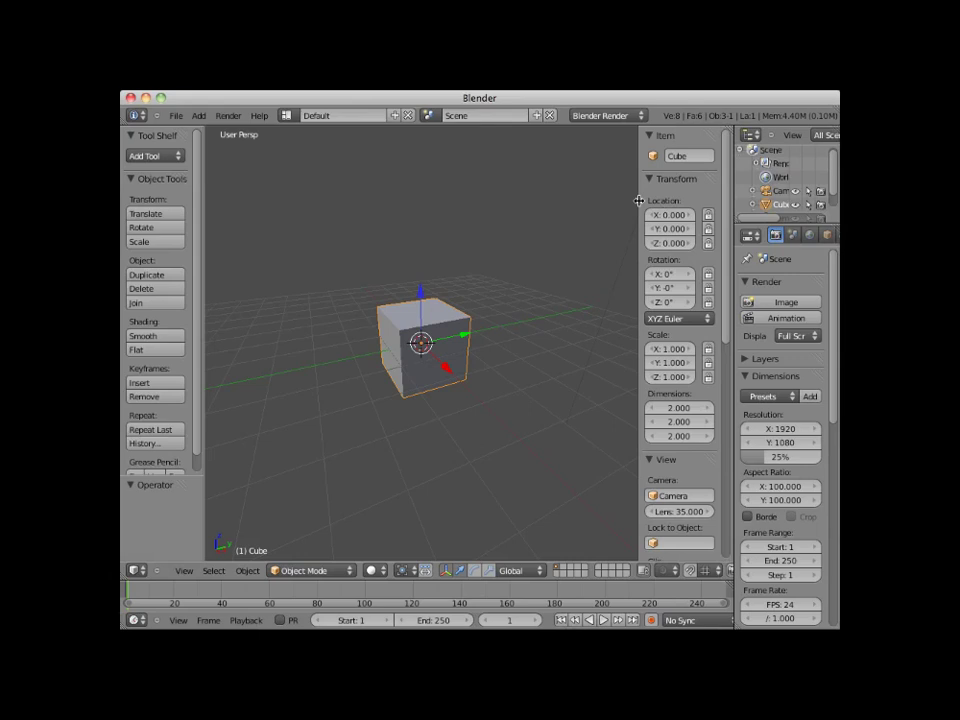
drag(638, 200, 720, 203)
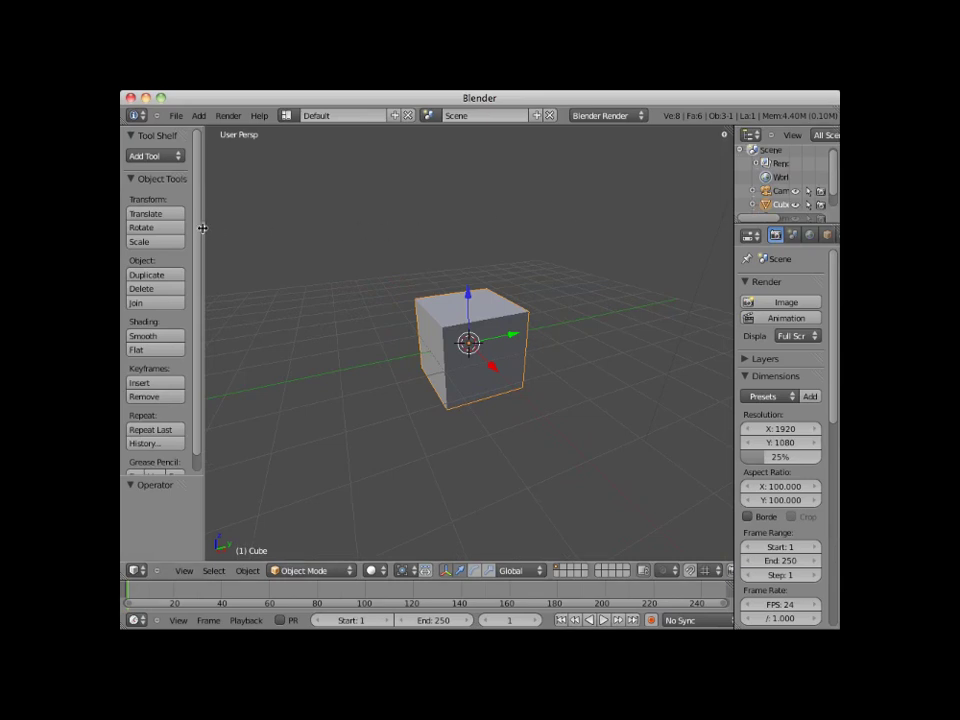
drag(202, 228, 124, 227)
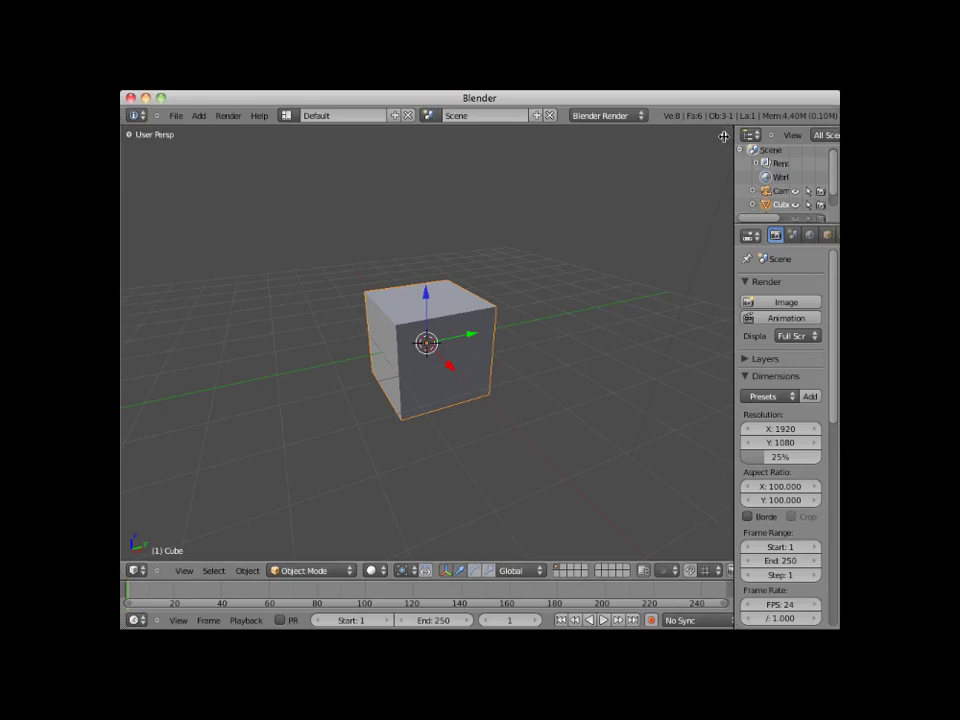
click(724, 135)
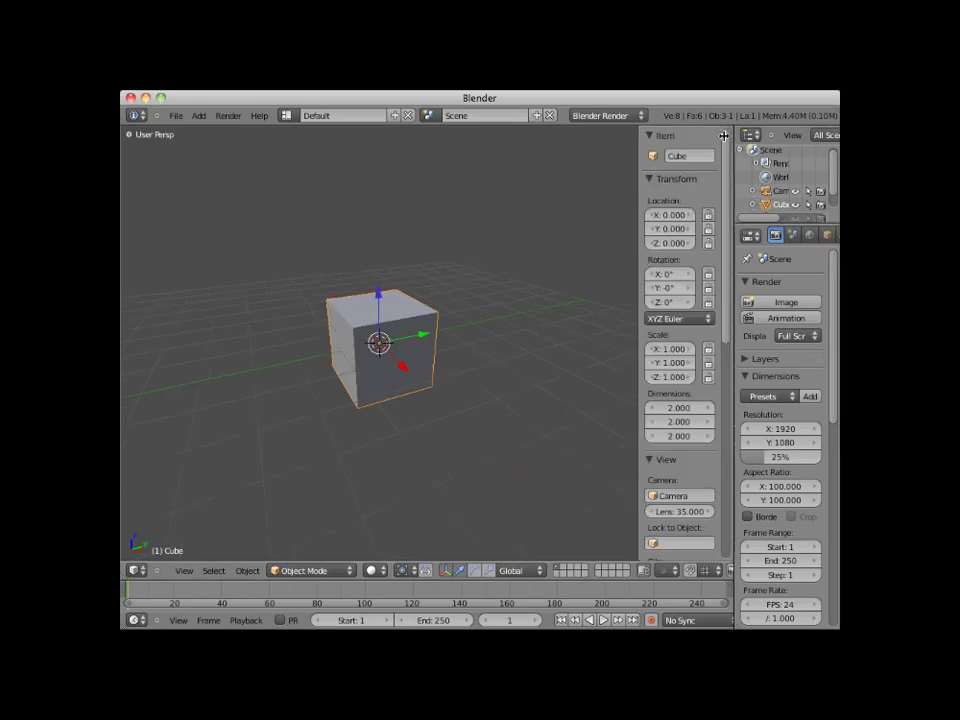
click(128, 134)
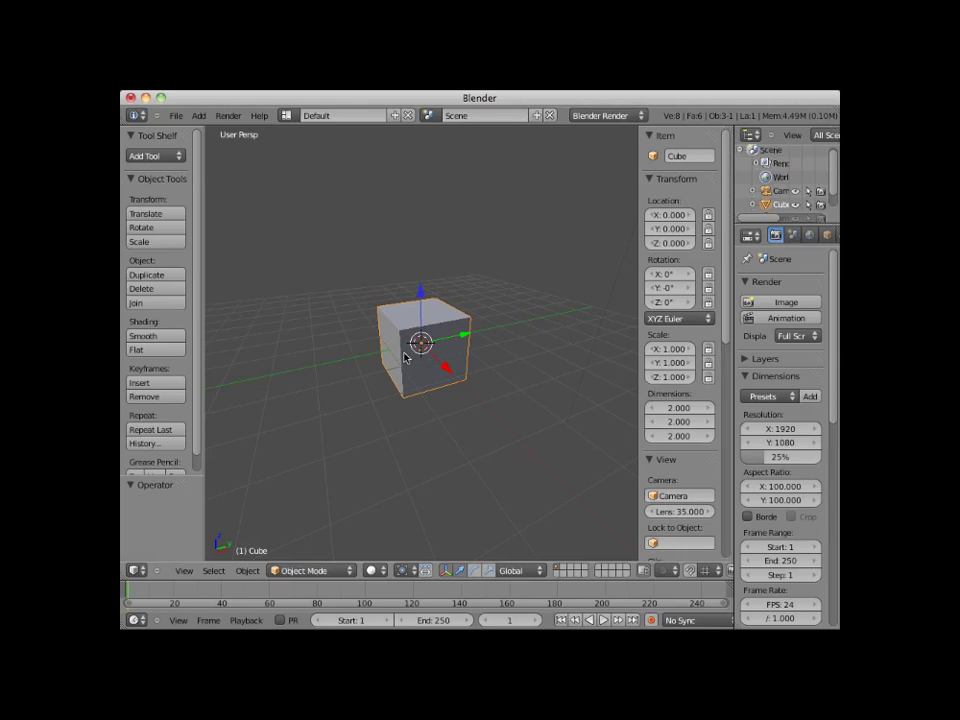
key(Tab)
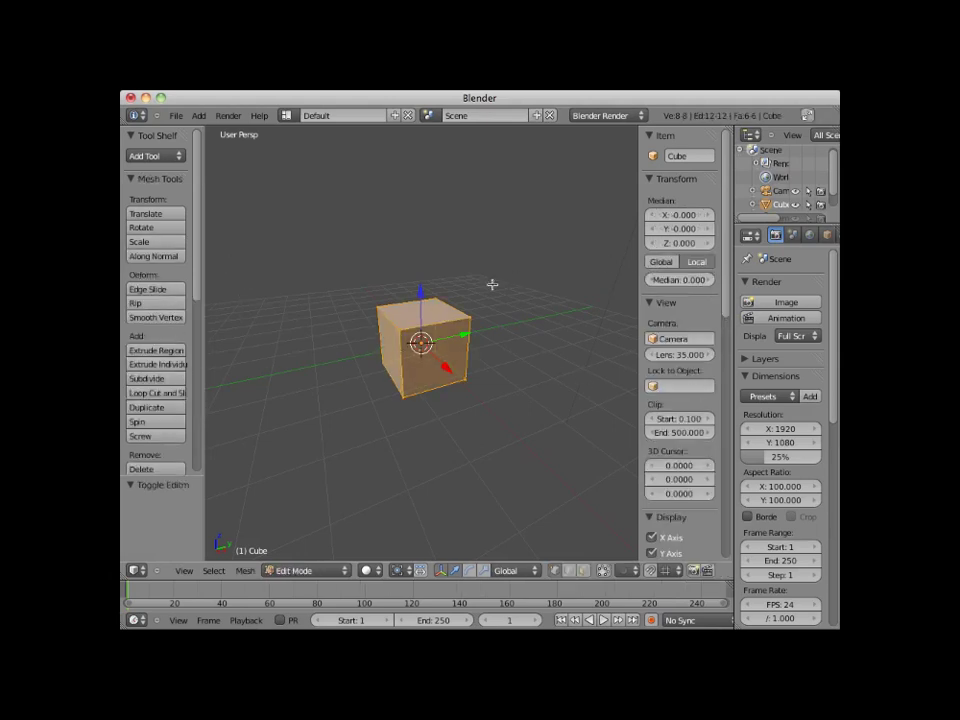
key(Tab)
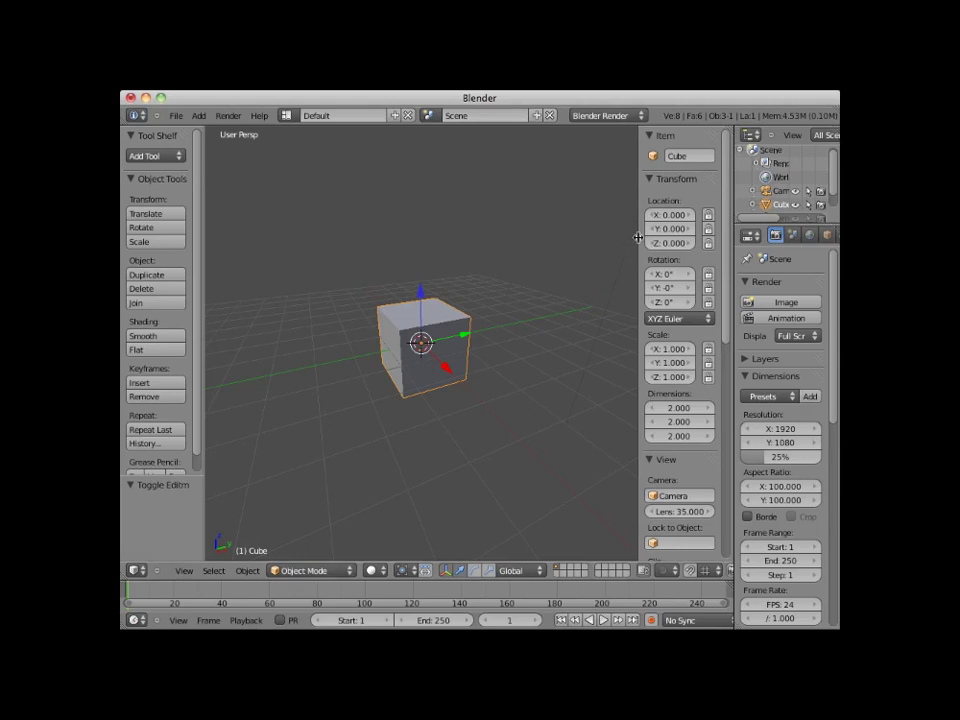
drag(638, 237, 650, 237)
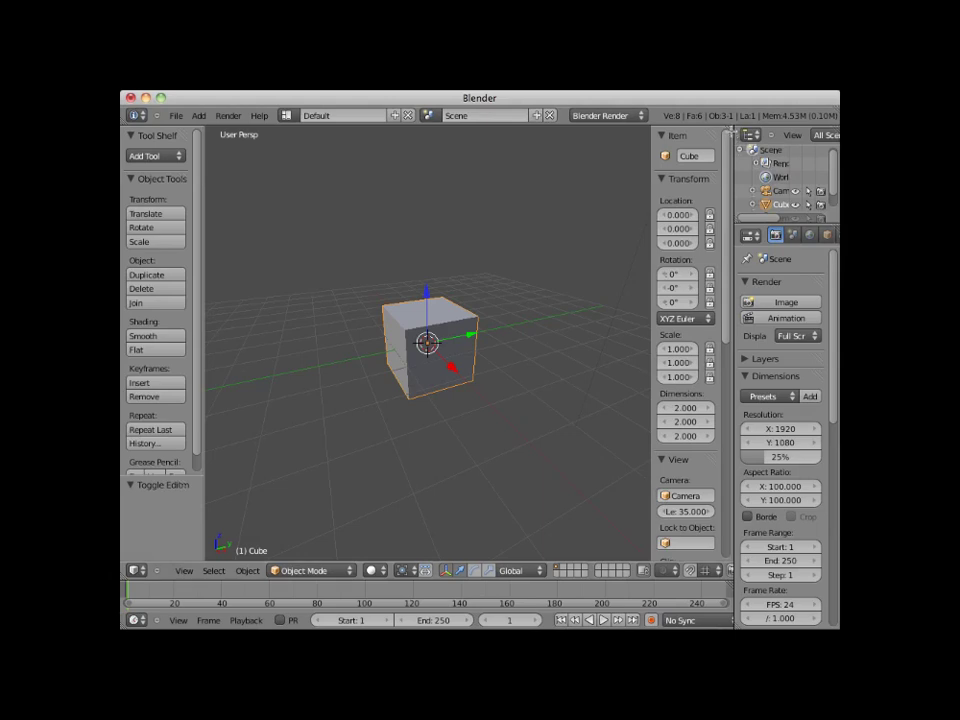
Step: Split the viewport into a large left view and two stacked right views
drag(730, 129, 455, 140)
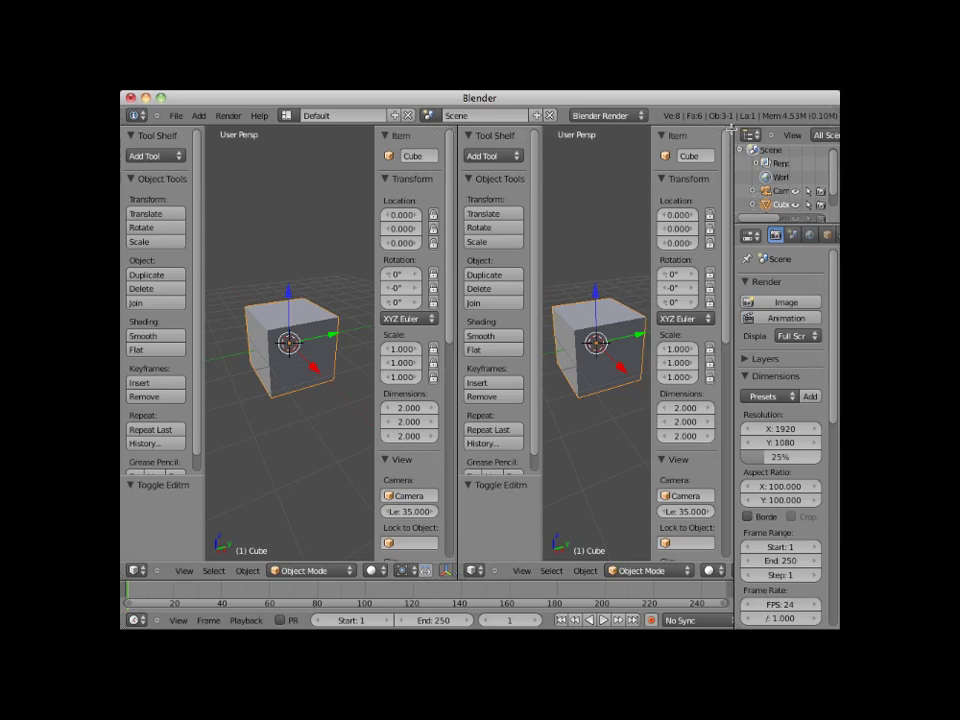
drag(732, 129, 714, 371)
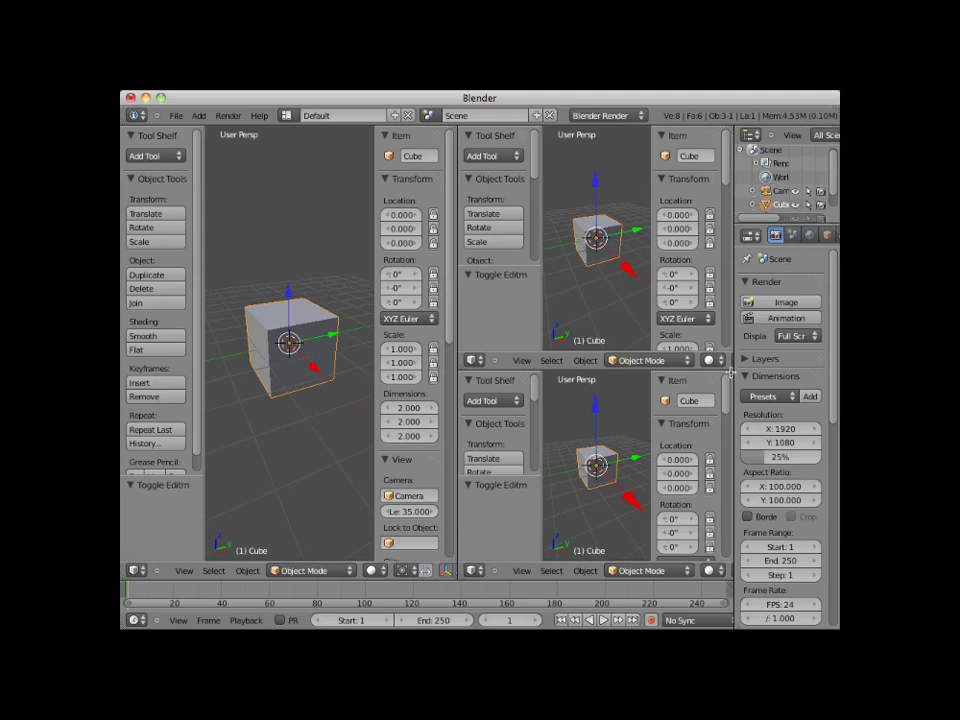
Step: Merge the stacked right views, then join the side-by-side views into one
drag(731, 372, 634, 290)
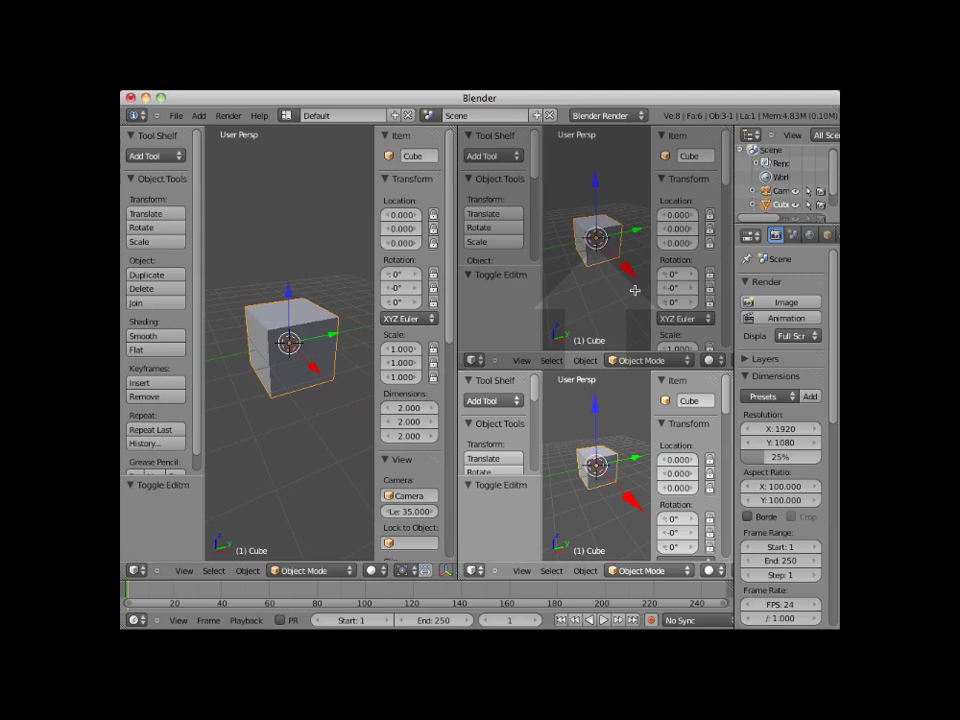
mouse_move(634, 290)
mouse_down()
mouse_move(588, 290)
mouse_move(598, 300)
mouse_move(583, 300)
mouse_move(600, 299)
mouse_move(576, 300)
mouse_move(589, 302)
mouse_move(596, 400)
mouse_move(597, 322)
mouse_move(600, 397)
mouse_up()
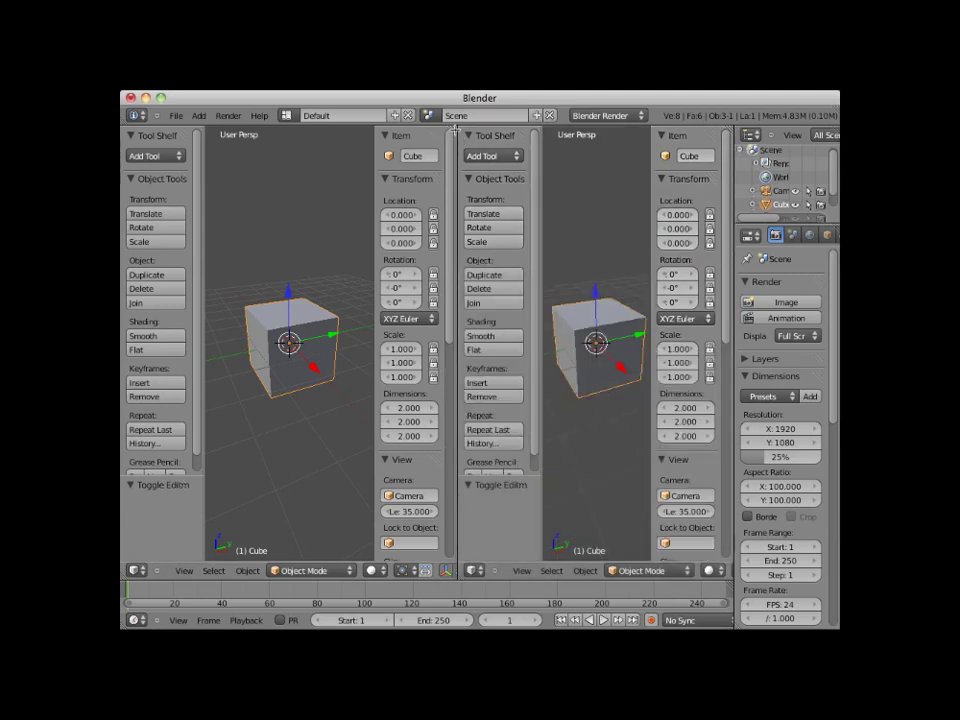
drag(456, 129, 571, 202)
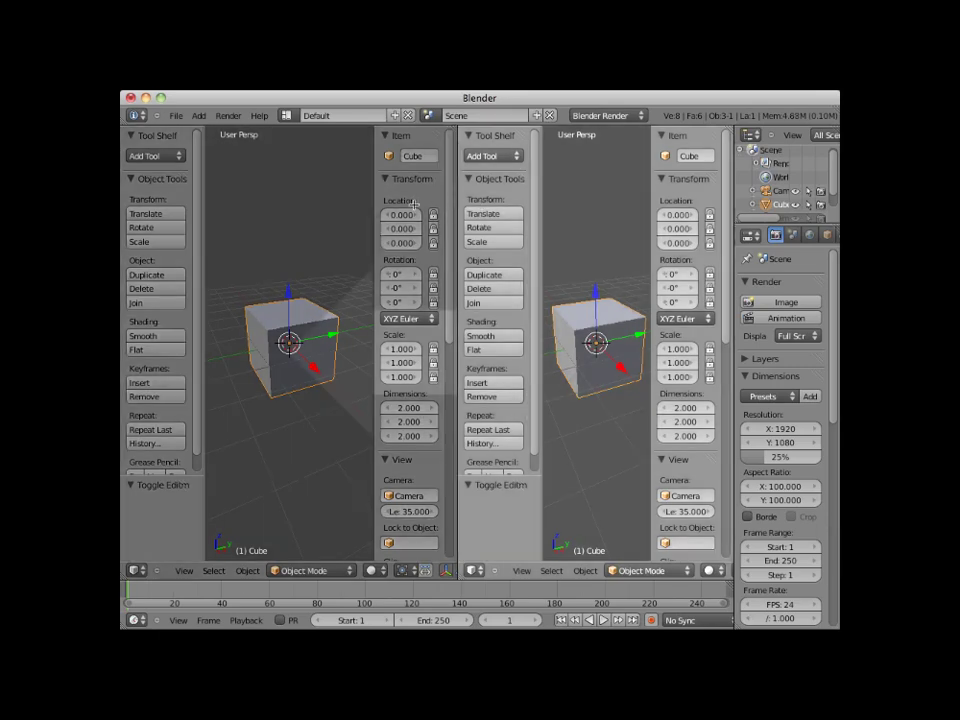
drag(571, 202, 550, 215)
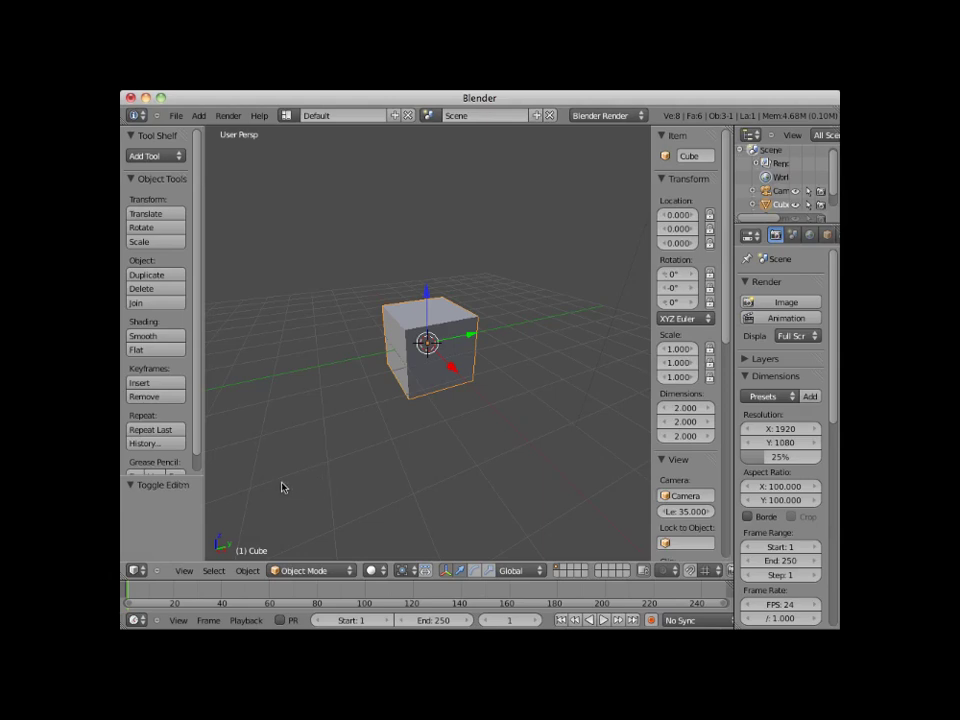
Step: Switch to quad view (top, camera, front, right) and begin scaling the cube down
click(185, 571)
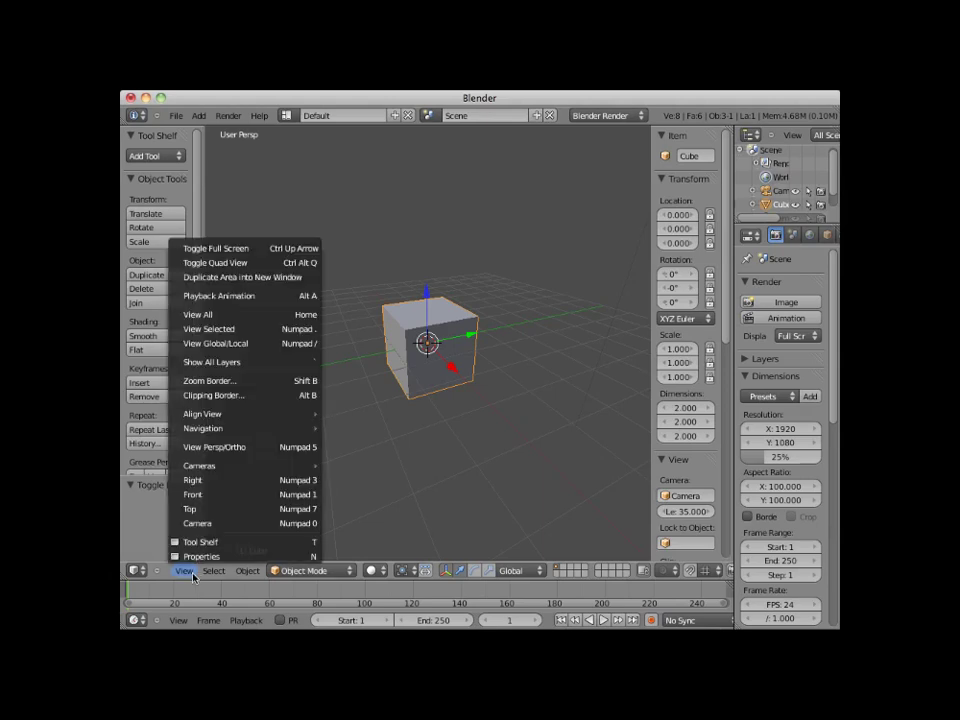
click(218, 263)
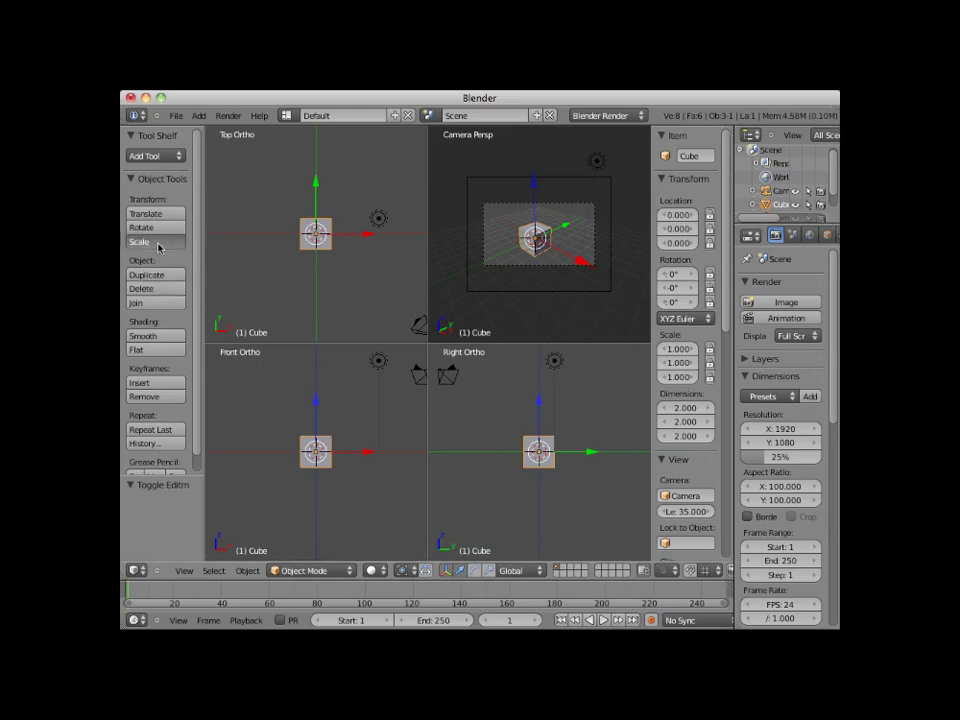
click(158, 247)
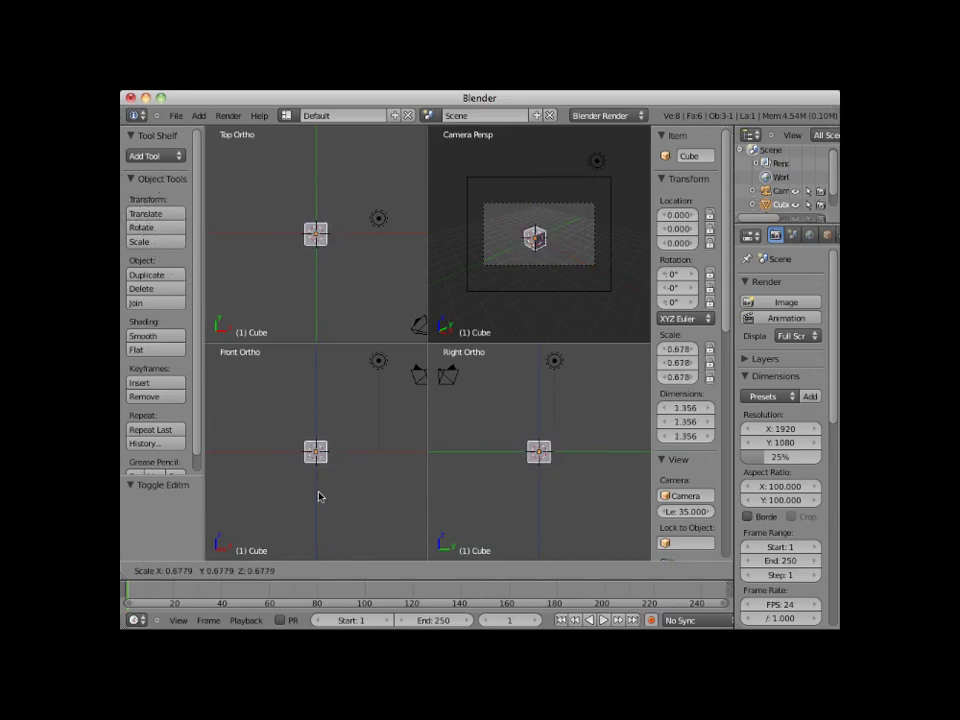
Step: Confirm the cube's scale at 1.524 and rotate it to about 42° on X
click(407, 519)
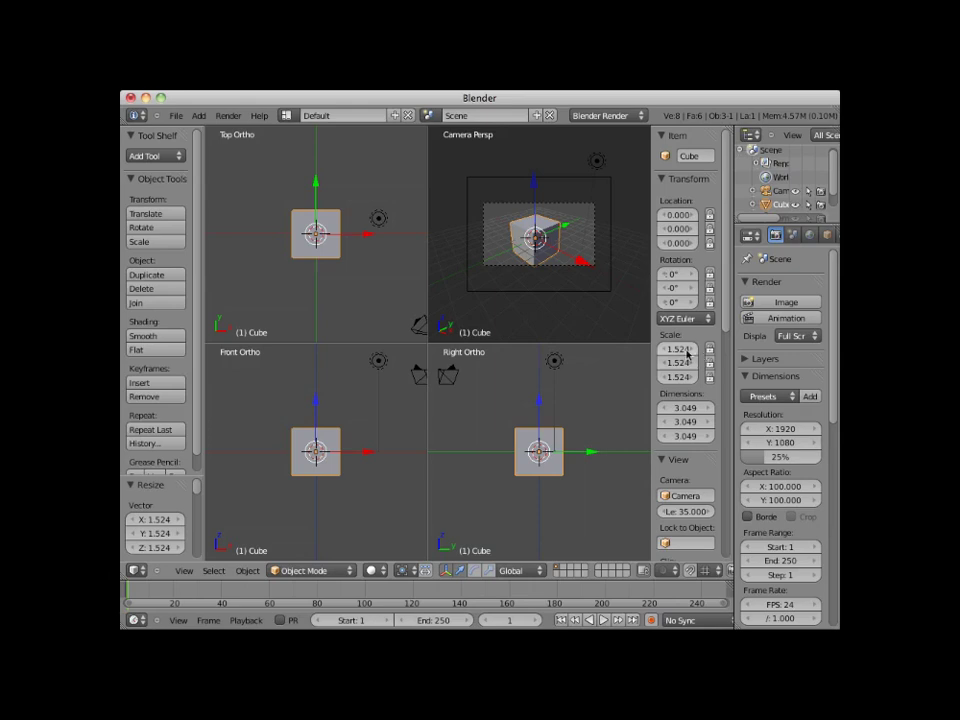
click(694, 276)
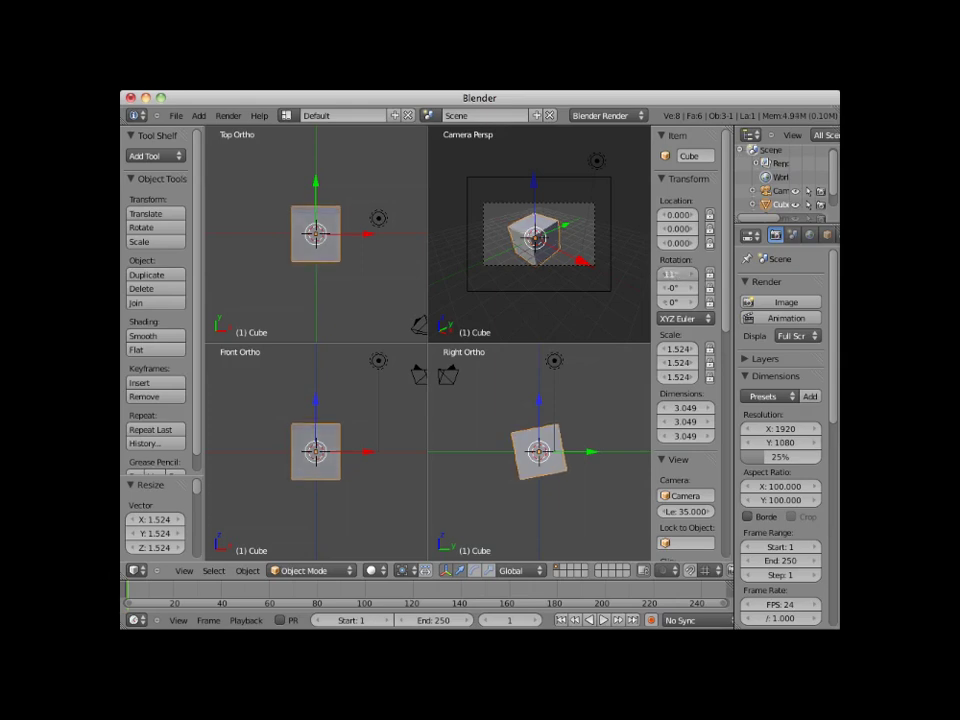
mouse_move(694, 276)
mouse_down()
mouse_move(712, 276)
mouse_move(700, 276)
mouse_up()
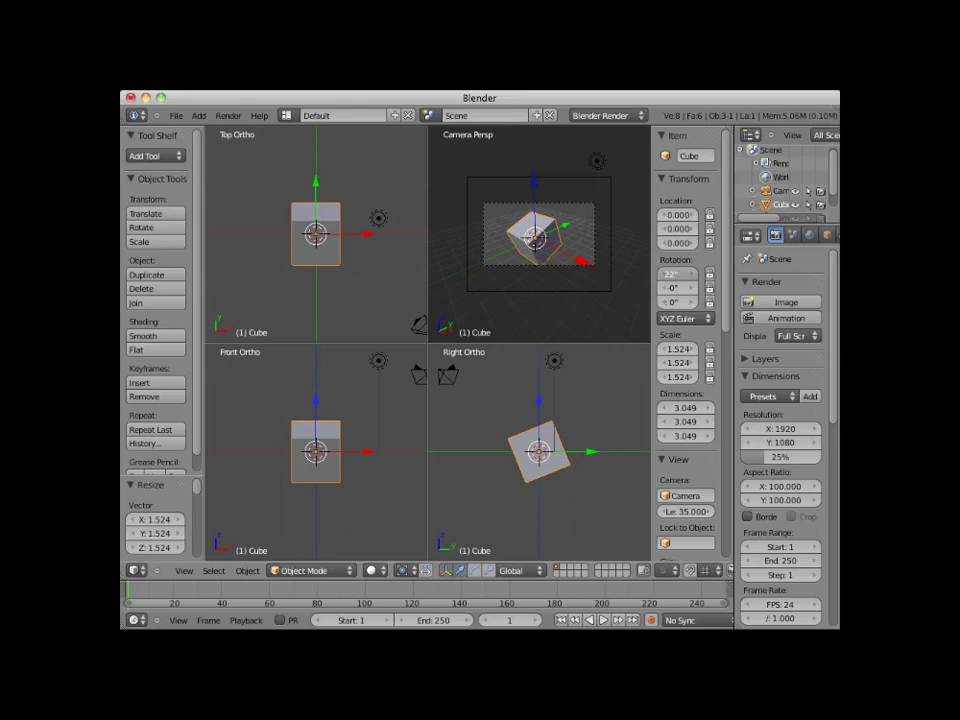
drag(700, 276, 695, 277)
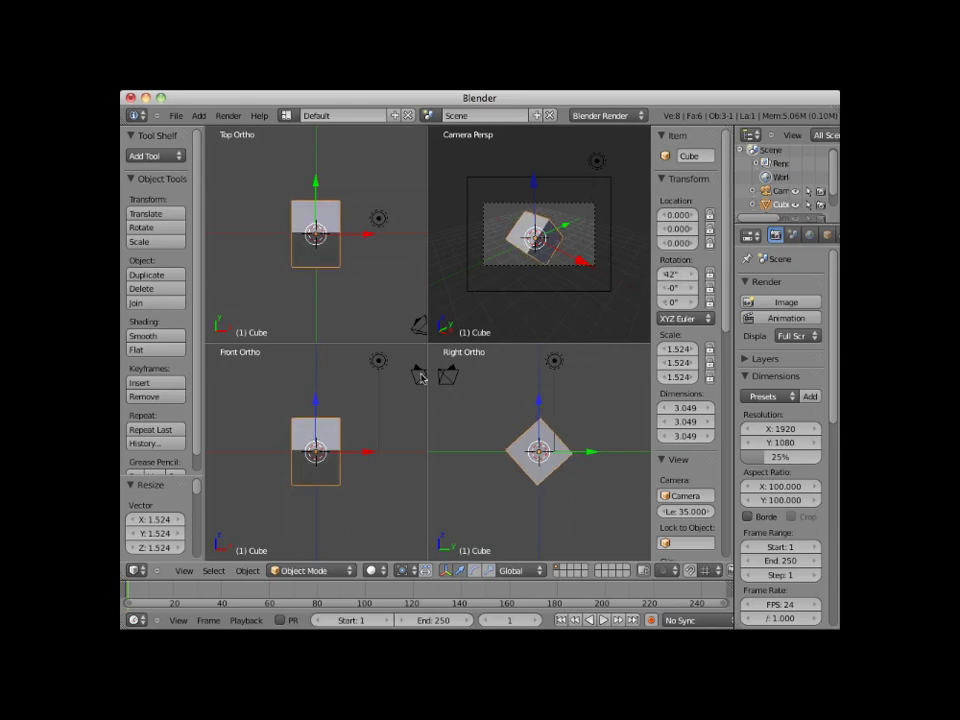
click(184, 570)
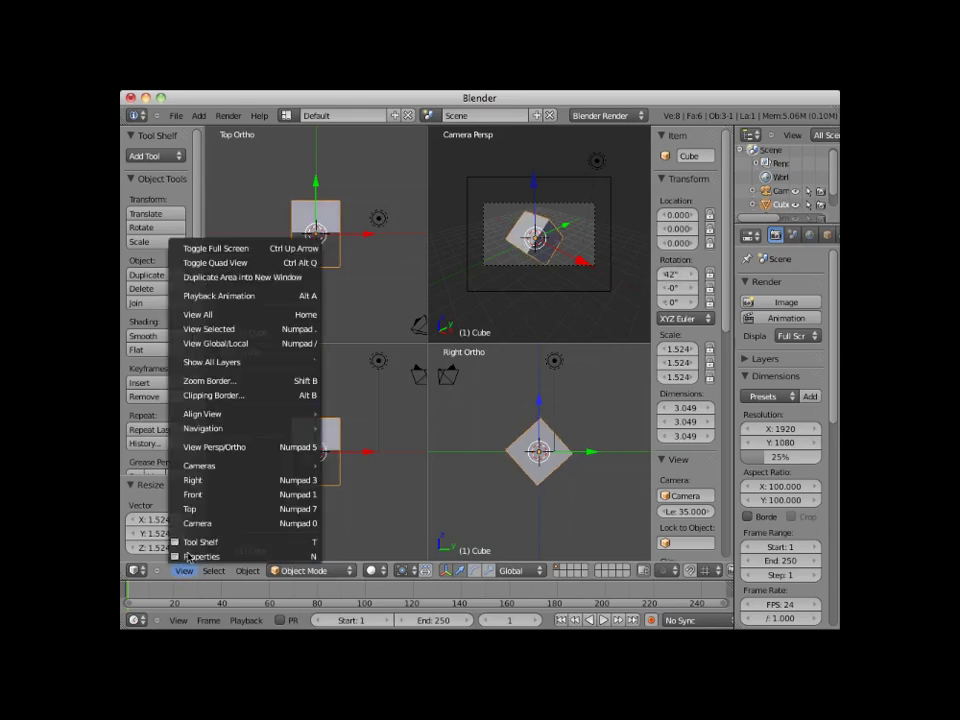
click(226, 262)
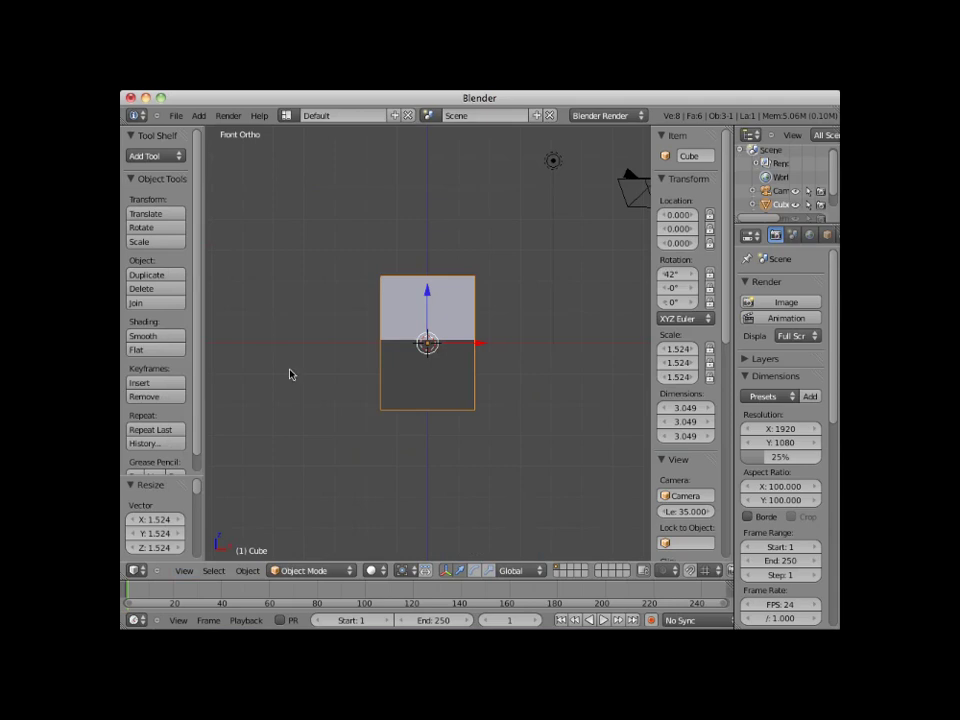
middle_drag(443, 388, 365, 392)
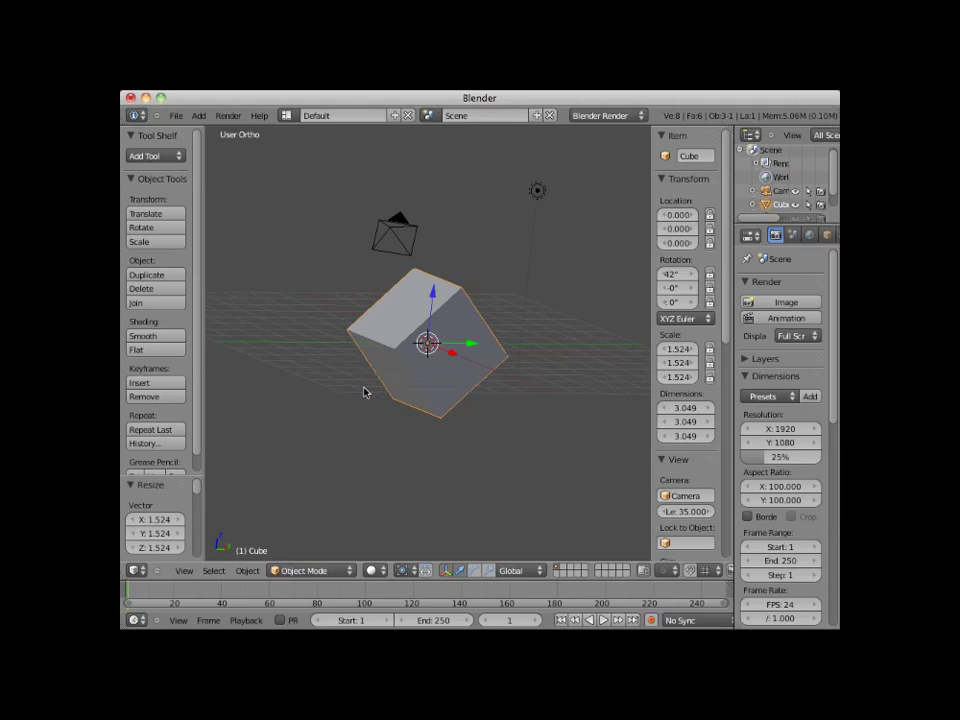
key(ctrl+alt+q)
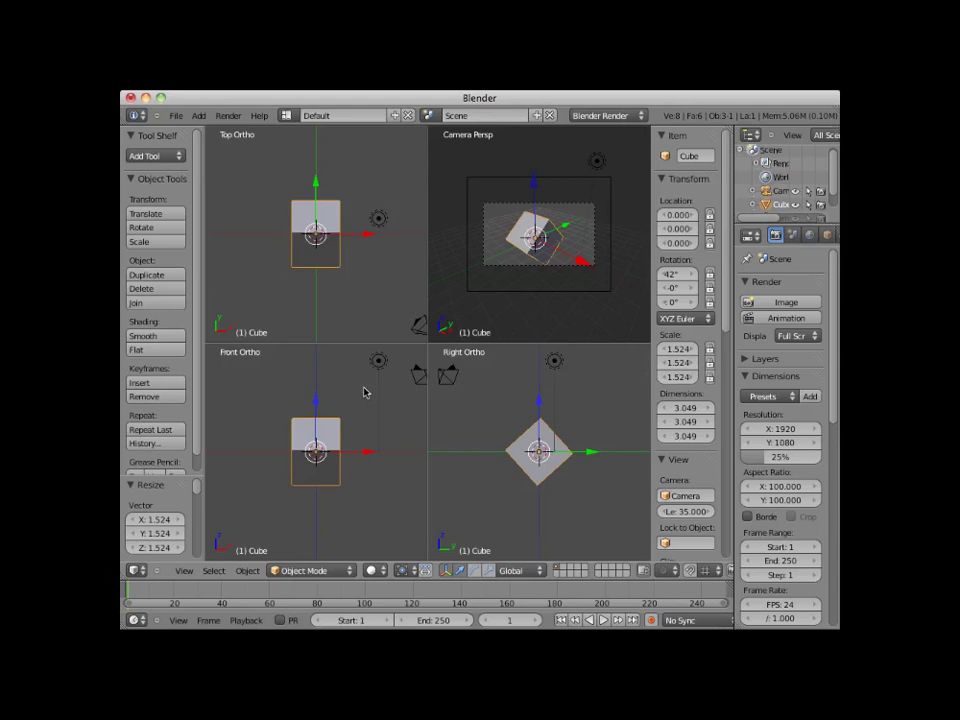
key(ctrl+alt+q)
key(ctrl+alt+q)
key(ctrl+alt+q)
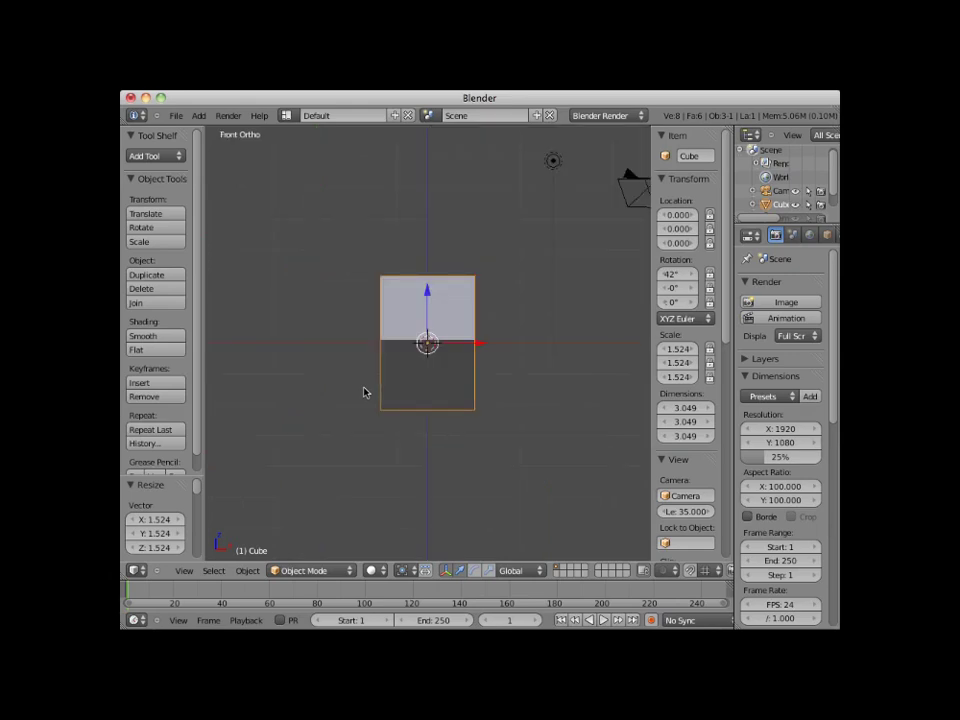
key(ctrl+alt+q)
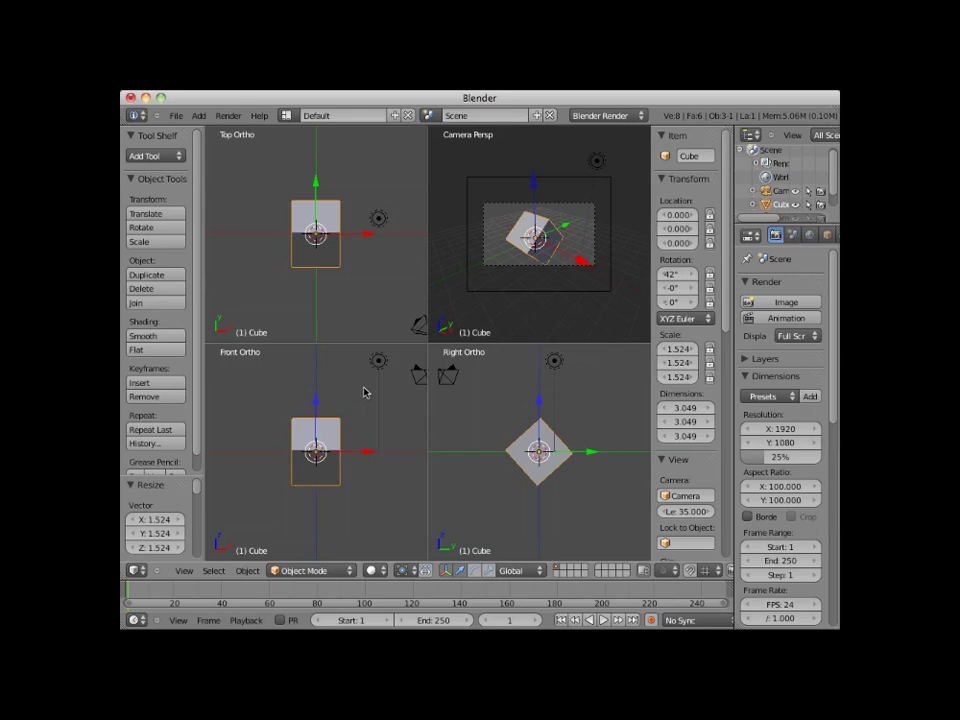
Step: Toggle maximized and quad layouts, ending with a single front view in the normal layout
key(ctrl+Up)
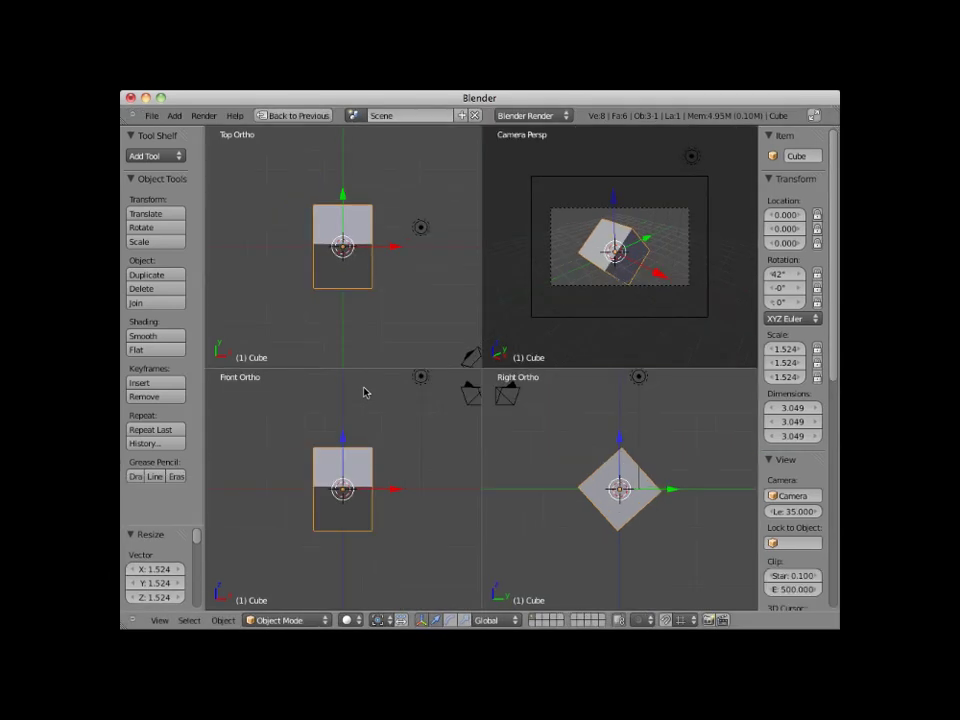
key(ctrl+Up)
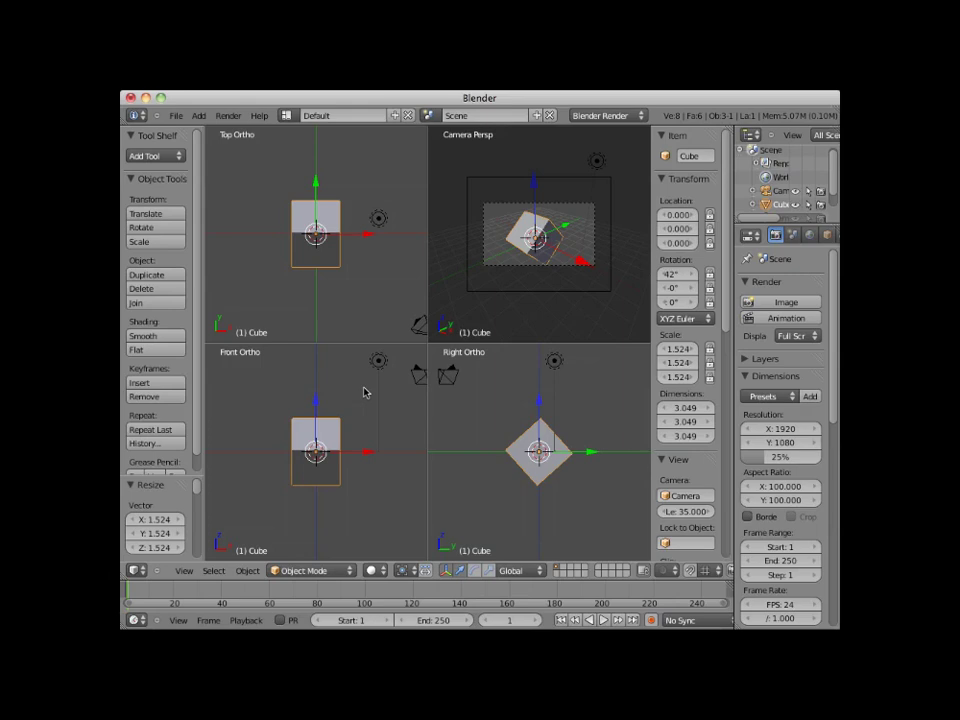
key(ctrl+alt+q)
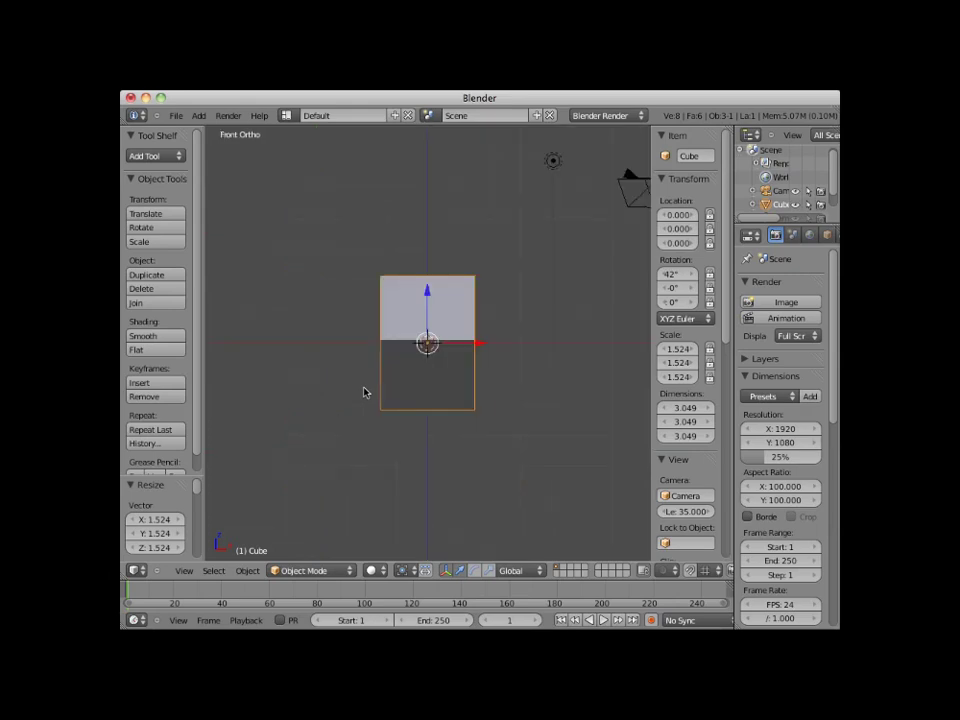
key(ctrl+Up)
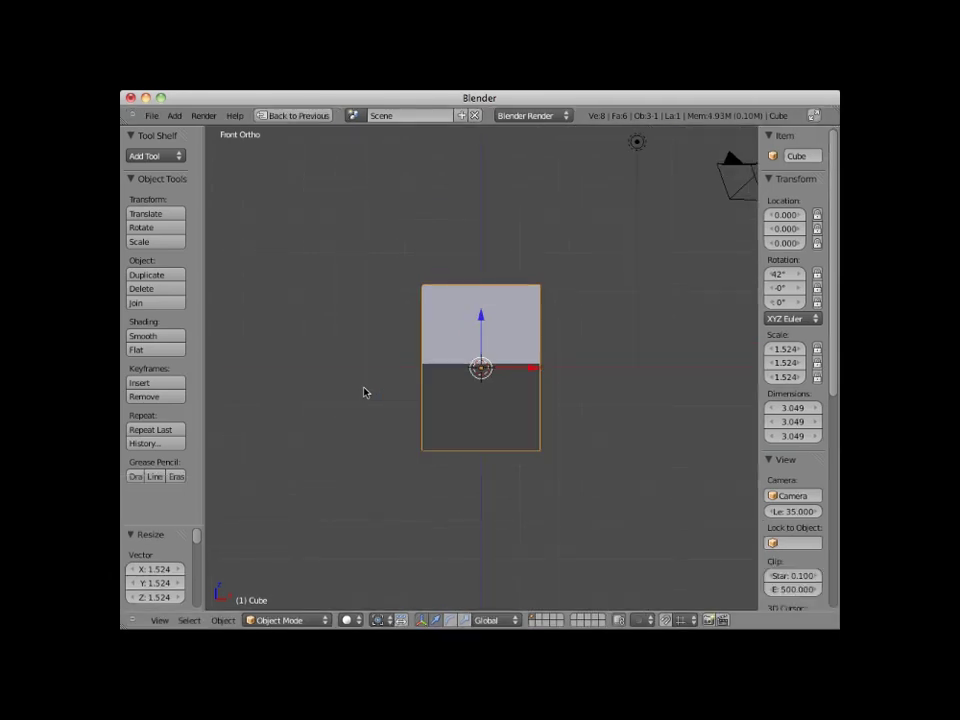
key(ctrl+alt+q)
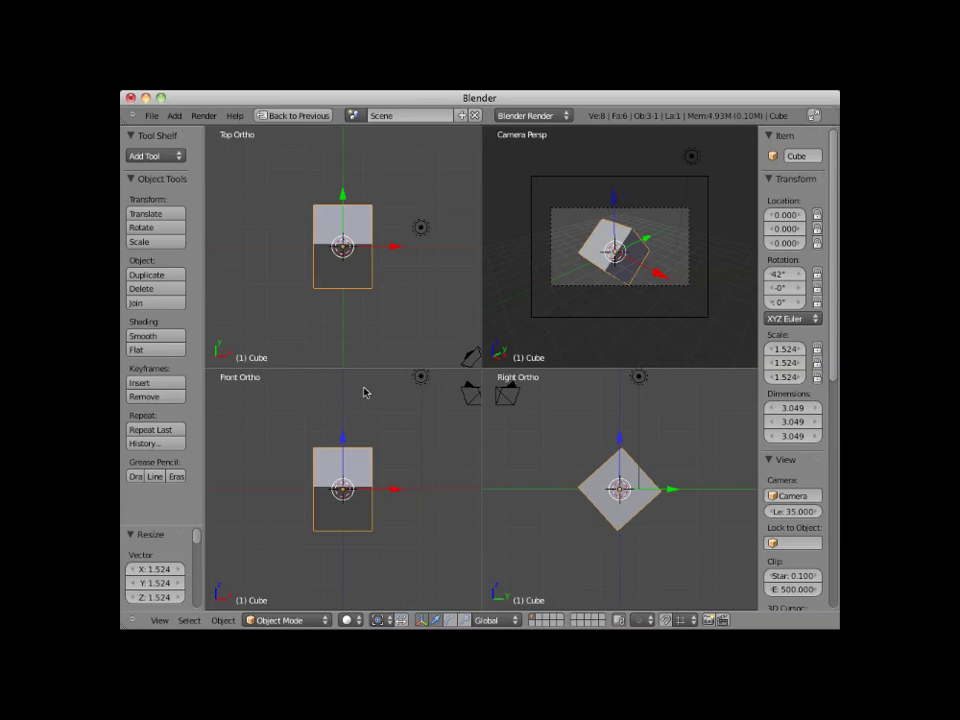
key(ctrl+Up)
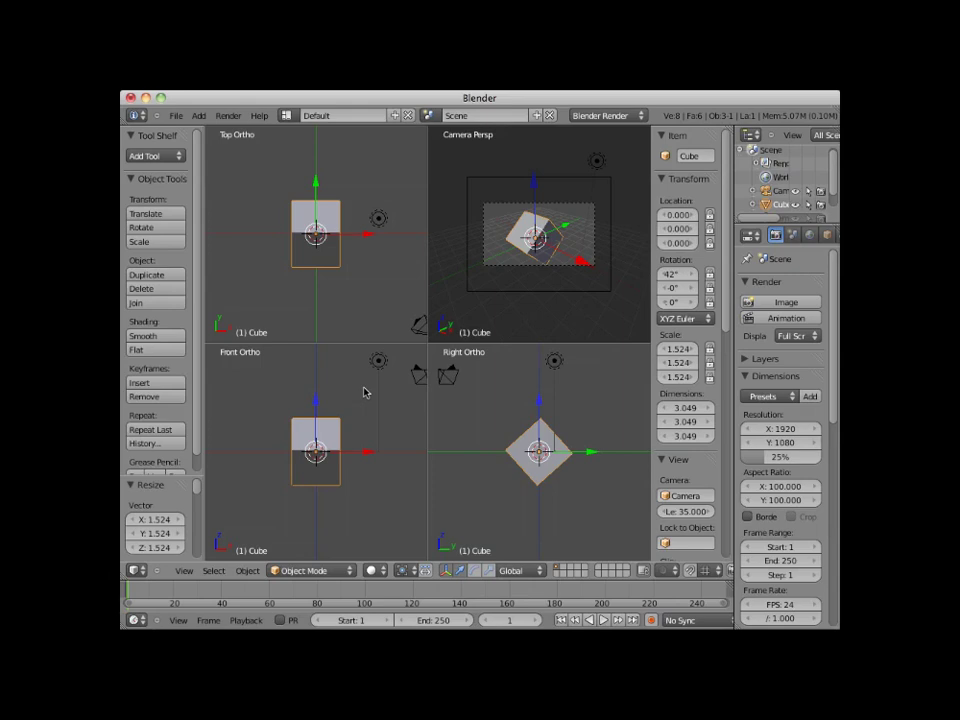
key(ctrl+alt+q)
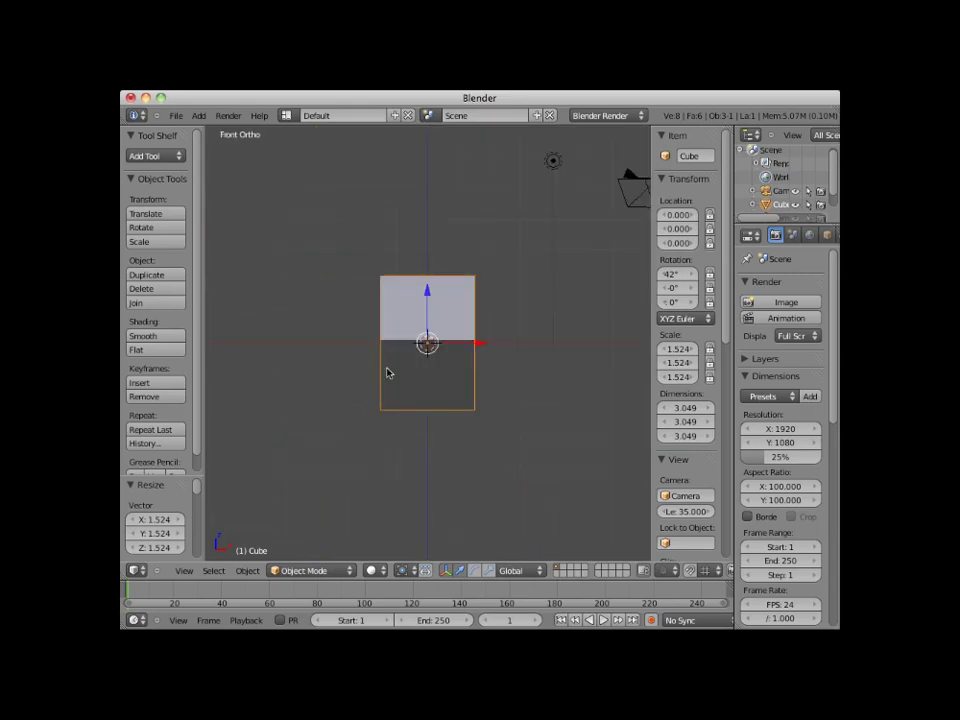
Step: Orbit and zoom to show the rotated cube from an angled user view
scroll(490, 354, down, 2)
scroll(506, 348, up, 3)
mouse_move(505, 348)
middle_down()
mouse_move(493, 364)
mouse_move(435, 370)
middle_up()
scroll(435, 370, up, 4)
scroll(435, 370, down, 2)
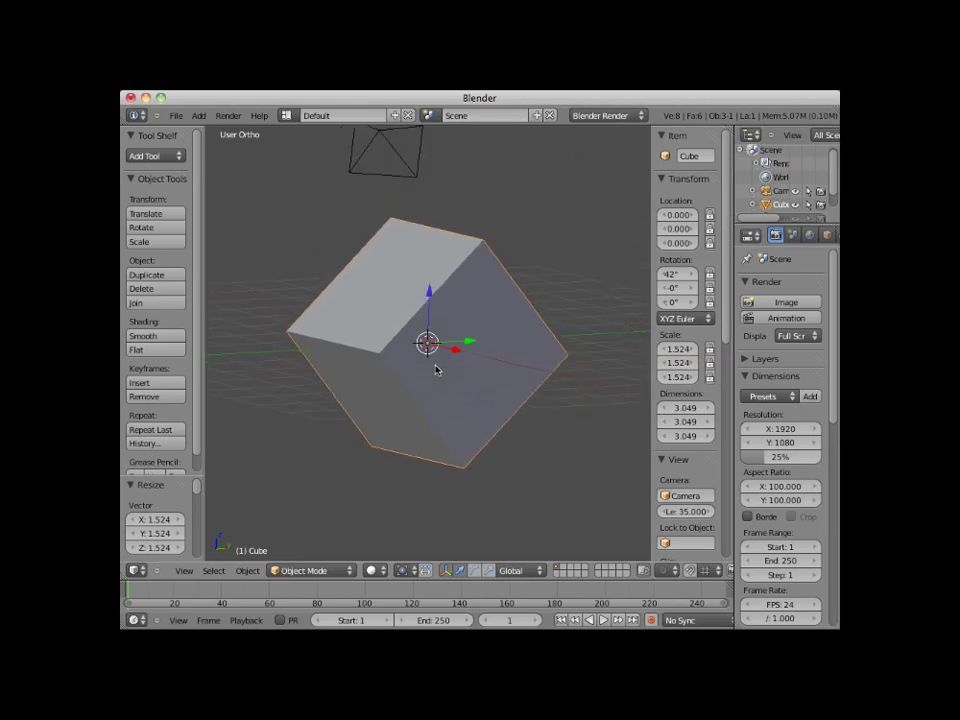